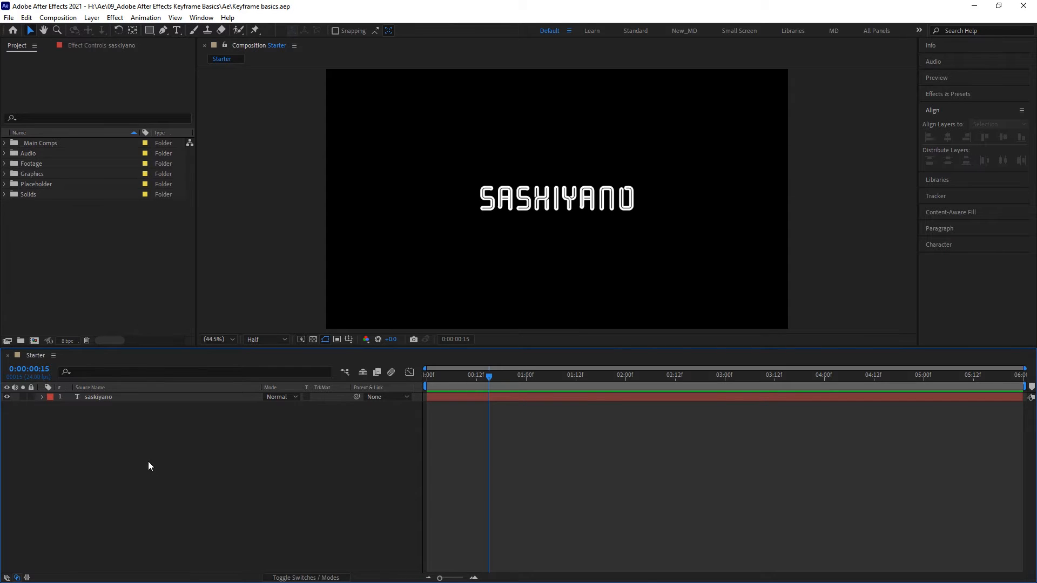
Show the Position property of the saskiyano text layer and enable its keyframing at 0:00:00:15
{"action": "left_click", "coordinate": [42, 398]}
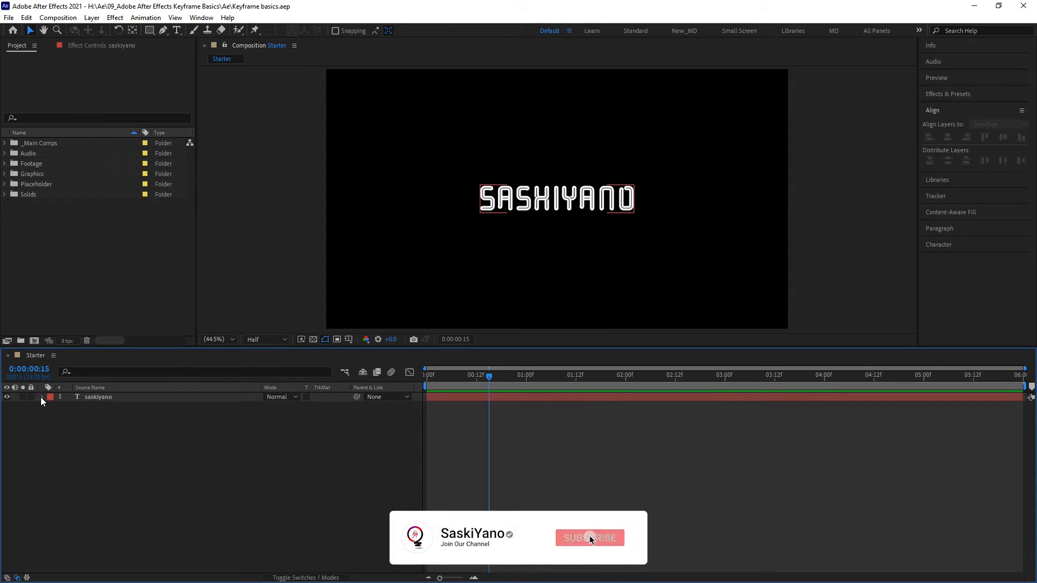
{"action": "left_click", "coordinate": [42, 397]}
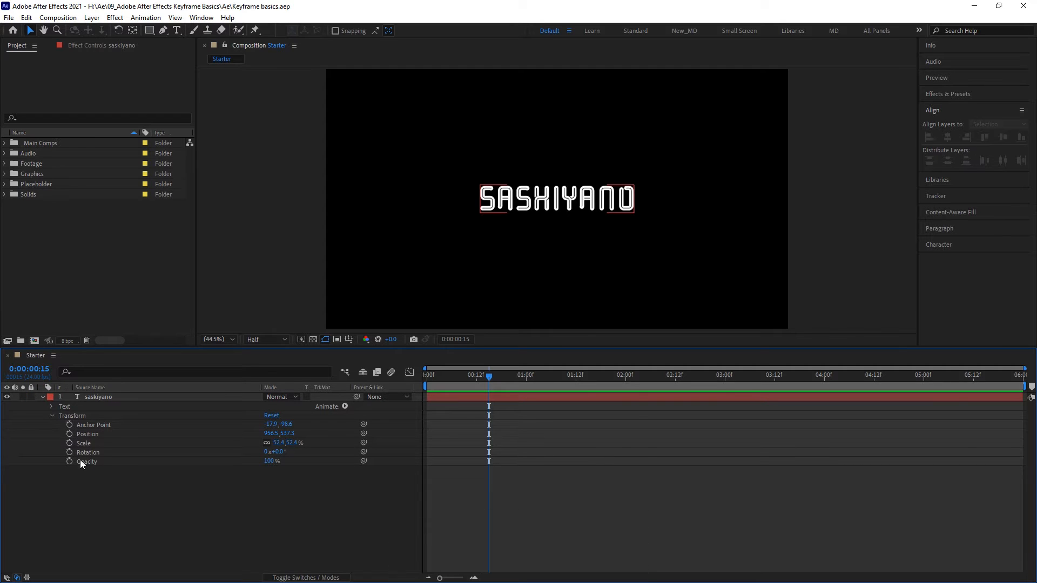
{"action": "left_click", "coordinate": [42, 396]}
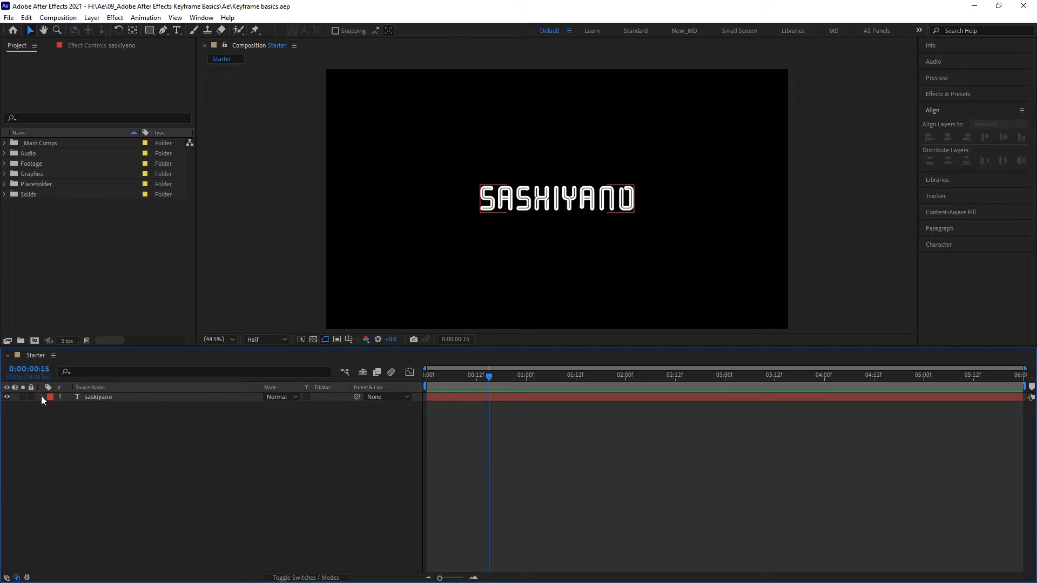
{"action": "left_click", "coordinate": [176, 431]}
{"action": "left_click", "coordinate": [160, 396]}
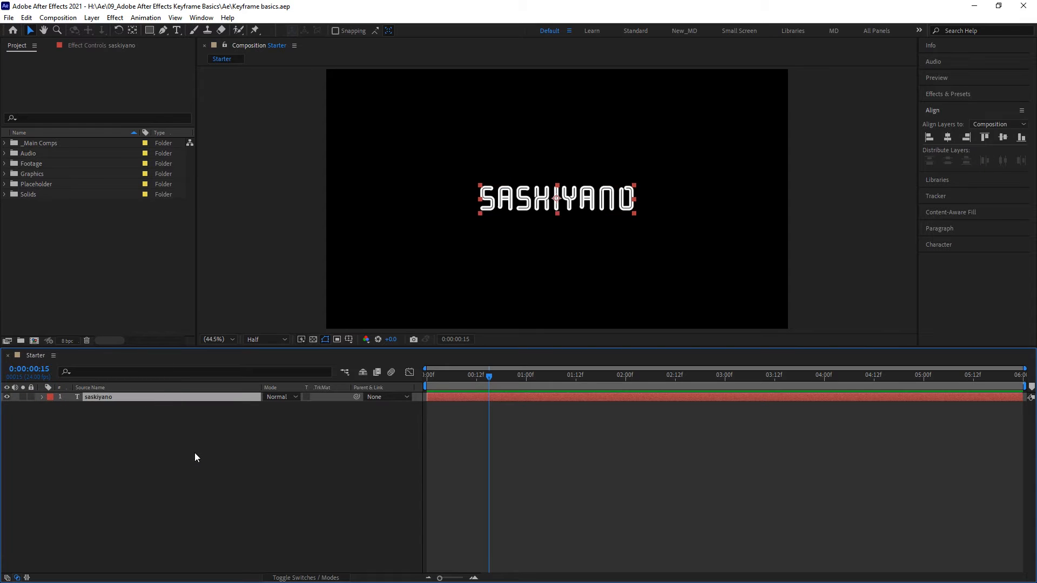
{"action": "key", "text": "p"}
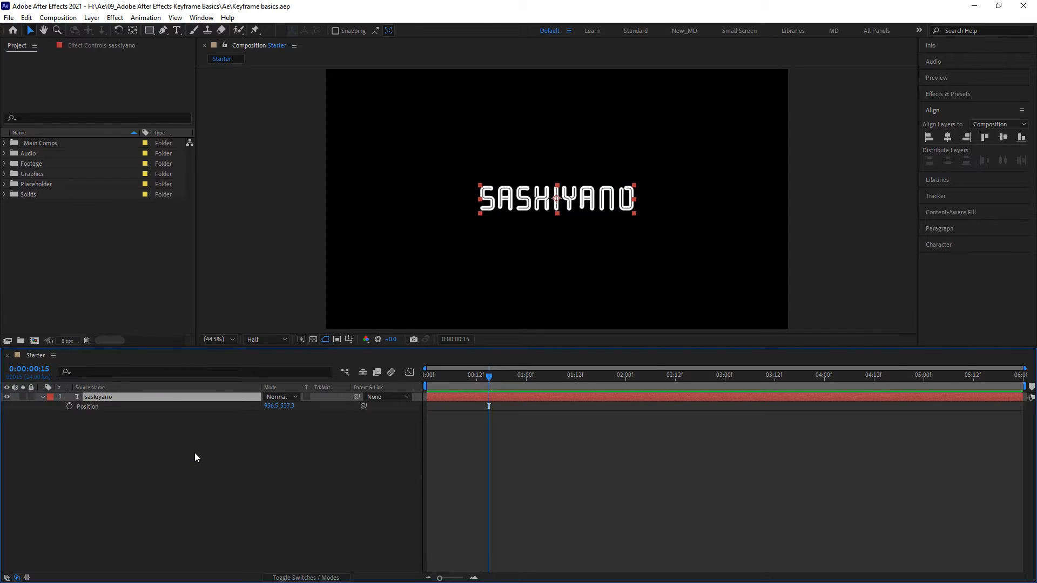
{"action": "left_click", "coordinate": [69, 407]}
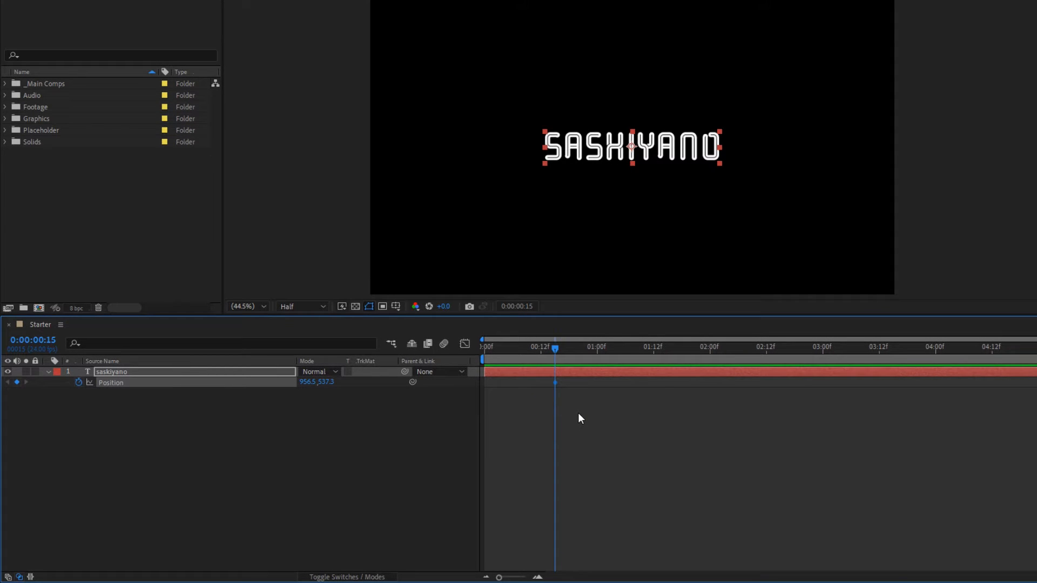
Step the playhead backward and forward frame by frame around the first Position keyframe
{"action": "left_click", "coordinate": [556, 350]}
{"action": "key", "text": "Page_Up"}
{"action": "key", "text": "Page_Down"}
{"action": "key", "text": "Page_Up"}
{"action": "key", "text": "Page_Up"}
{"action": "key", "text": "Page_Up"}
{"action": "key", "text": "Page_Up"}
{"action": "key", "text": "Page_Up"}
{"action": "key", "text": "Page_Up"}
{"action": "key", "text": "Page_Down"}
{"action": "key", "text": "Page_Down"}
{"action": "key", "text": "Page_Down"}
{"action": "key", "text": "Page_Down"}
{"action": "key", "text": "Page_Down"}
{"action": "key", "text": "Page_Down"}
{"action": "key", "text": "Page_Down"}
{"action": "key", "text": "Page_Down"}
{"action": "key", "text": "Page_Down"}
{"action": "key", "text": "Page_Down"}
{"action": "key", "text": "Page_Down"}
{"action": "key", "text": "Page_Down"}
{"action": "key", "text": "Page_Down"}
{"action": "key", "text": "Page_Down"}
Create a second Position keyframe at 0:00:04:00 by moving the text to the frame's upper-right area, about 1531, 187
{"action": "left_click_drag", "start_coordinate": [654, 369], "coordinate": [940, 369]}
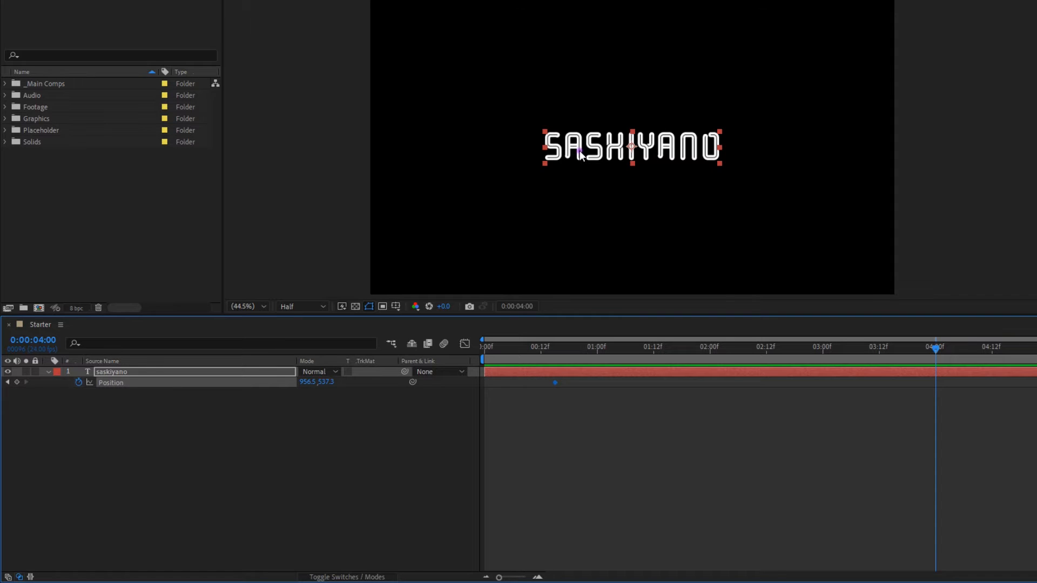
{"action": "left_click_drag", "start_coordinate": [580, 155], "coordinate": [740, 56]}
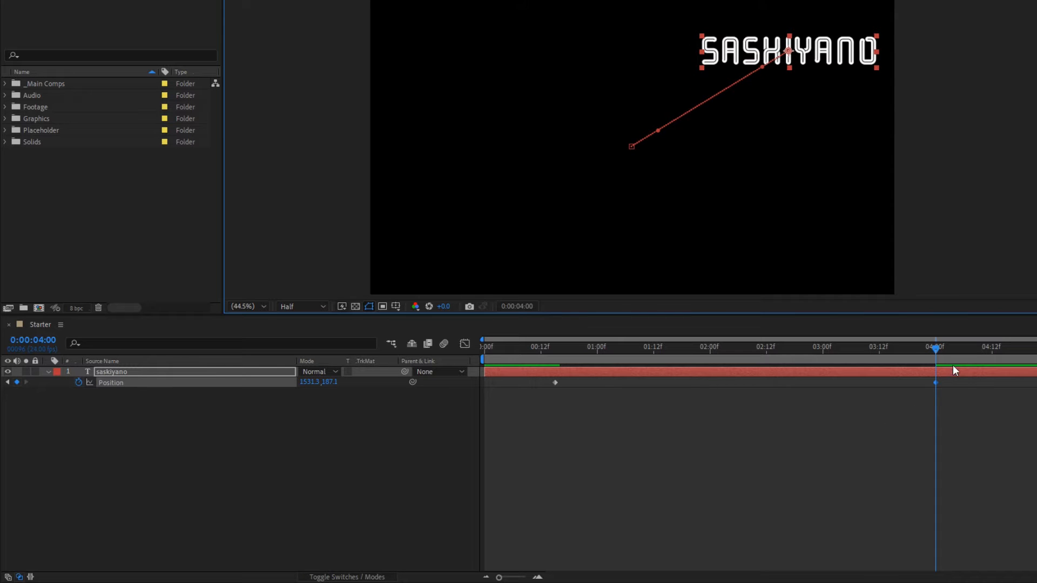
Scrub and play back the text's movement from the frame centre to its upper-right area
{"action": "left_click_drag", "start_coordinate": [938, 349], "coordinate": [569, 362]}
{"action": "key", "text": "space"}
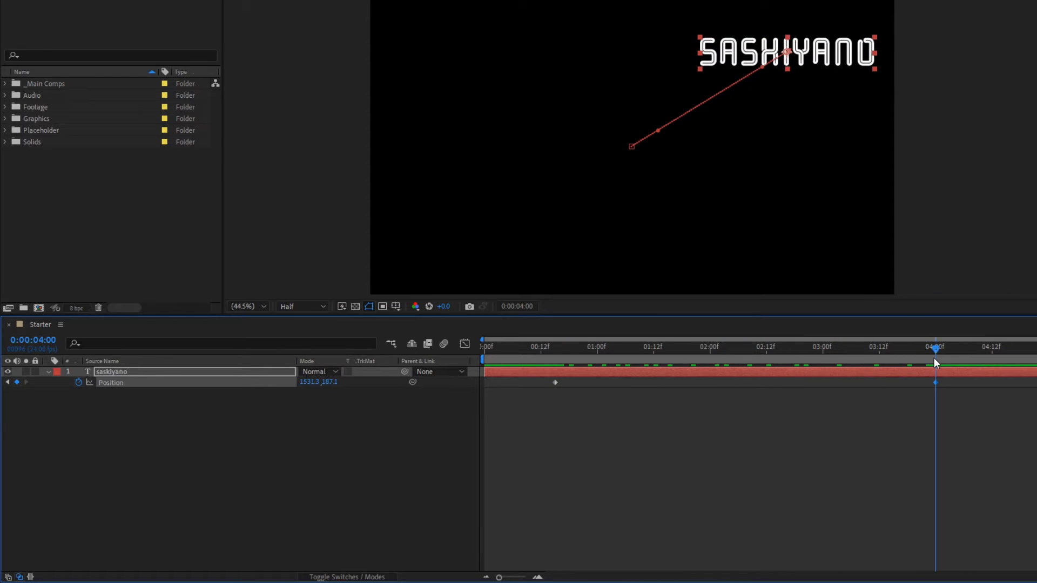
{"action": "left_click_drag", "start_coordinate": [902, 358], "coordinate": [662, 373]}
{"action": "left_click_drag", "start_coordinate": [756, 415], "coordinate": [789, 410]}
{"action": "key", "text": "Home"}
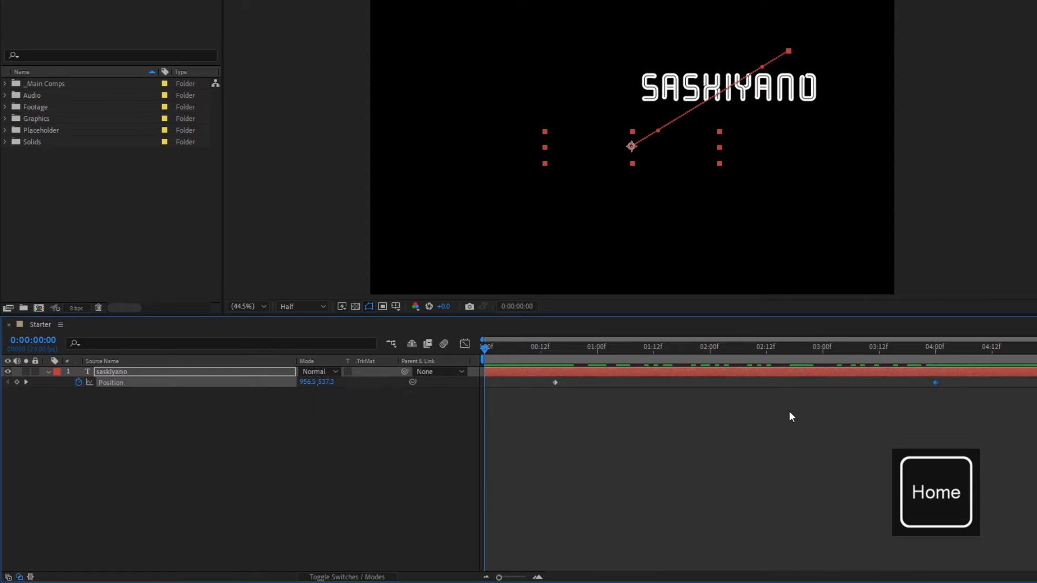
{"action": "key", "text": "space"}
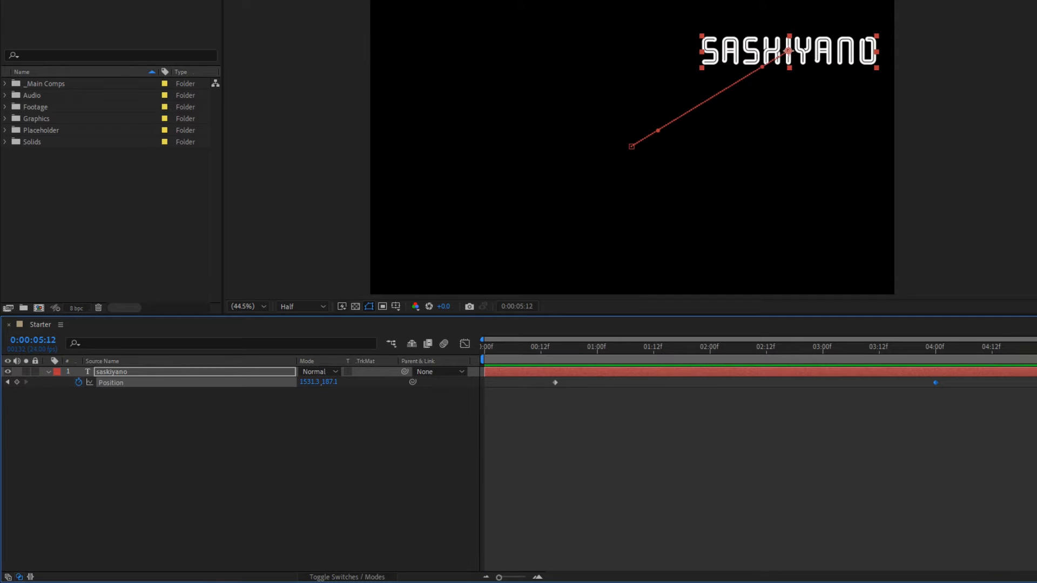
{"action": "left_click_drag", "start_coordinate": [1000, 351], "coordinate": [554, 349]}
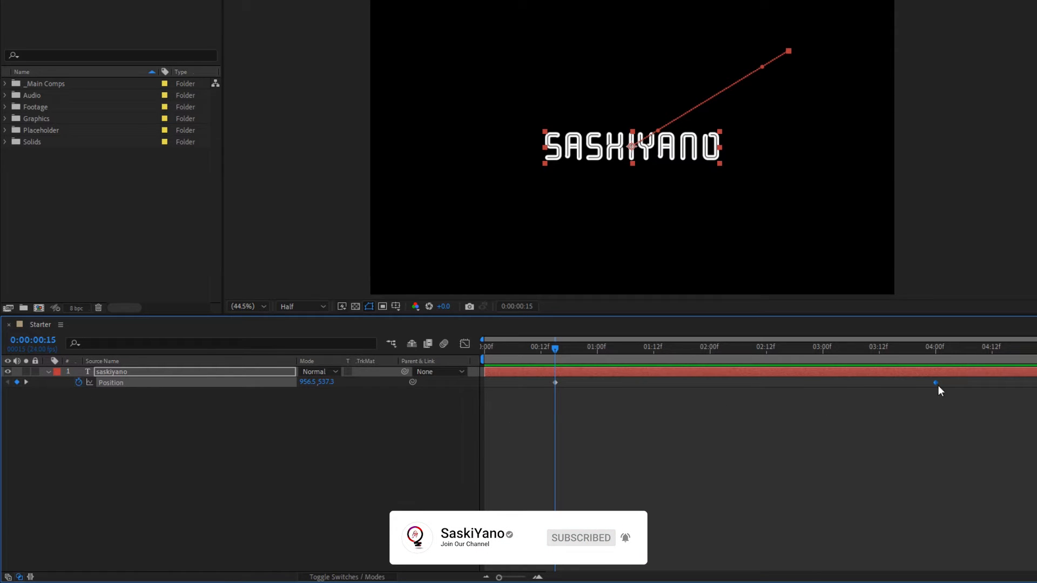
Delete the Position keyframe at 0:00:04:00
{"action": "left_click", "coordinate": [555, 382]}
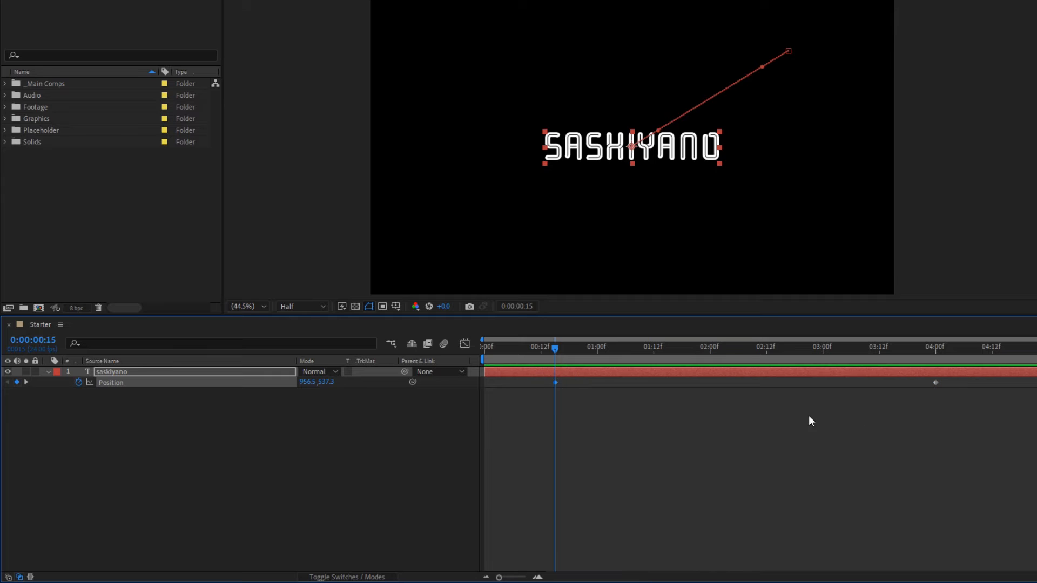
{"action": "left_click", "coordinate": [969, 421]}
{"action": "left_click_drag", "start_coordinate": [912, 384], "coordinate": [911, 380]}
{"action": "key", "text": "Delete"}
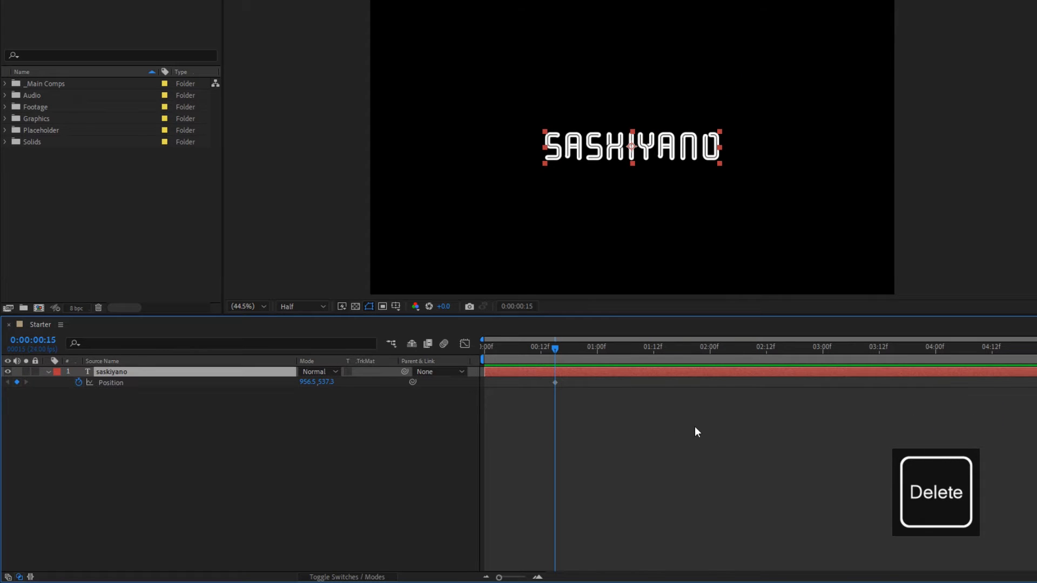
Add a Position keyframe at 0:00:02:12 and move the text there to the frame's lower-left area, about 384, 986
{"action": "left_click_drag", "start_coordinate": [556, 348], "coordinate": [558, 382]}
{"action": "key", "text": "space"}
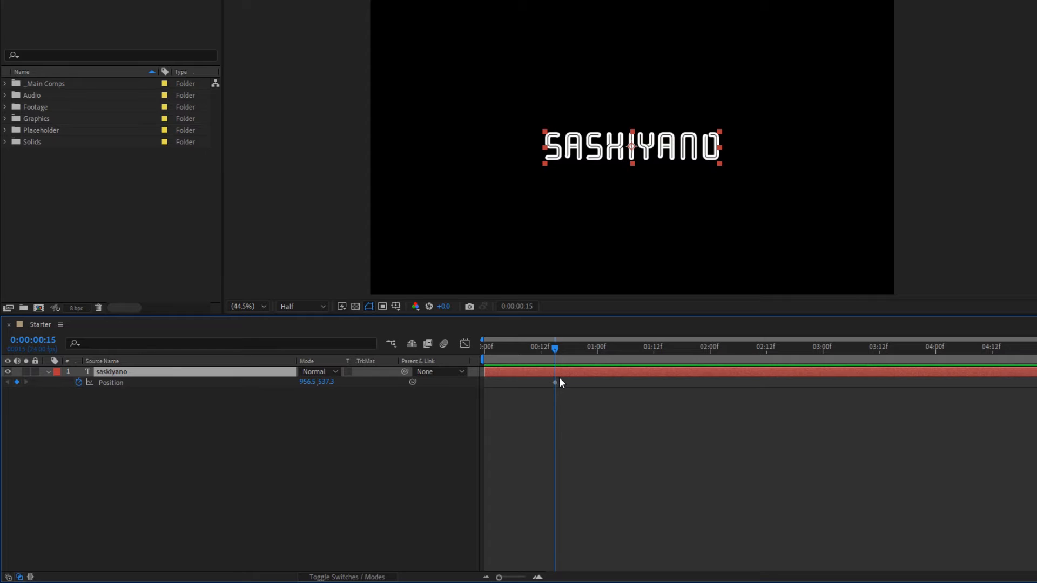
{"action": "key", "text": "Page_Down"}
{"action": "left_click", "coordinate": [555, 348]}
{"action": "left_click_drag", "start_coordinate": [555, 349], "coordinate": [768, 370]}
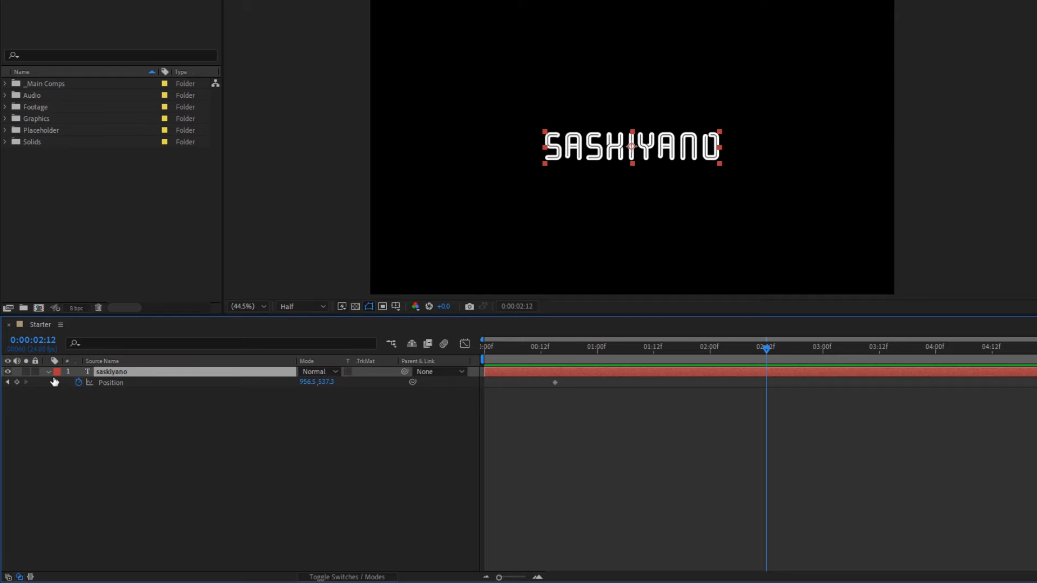
{"action": "left_click", "coordinate": [17, 382]}
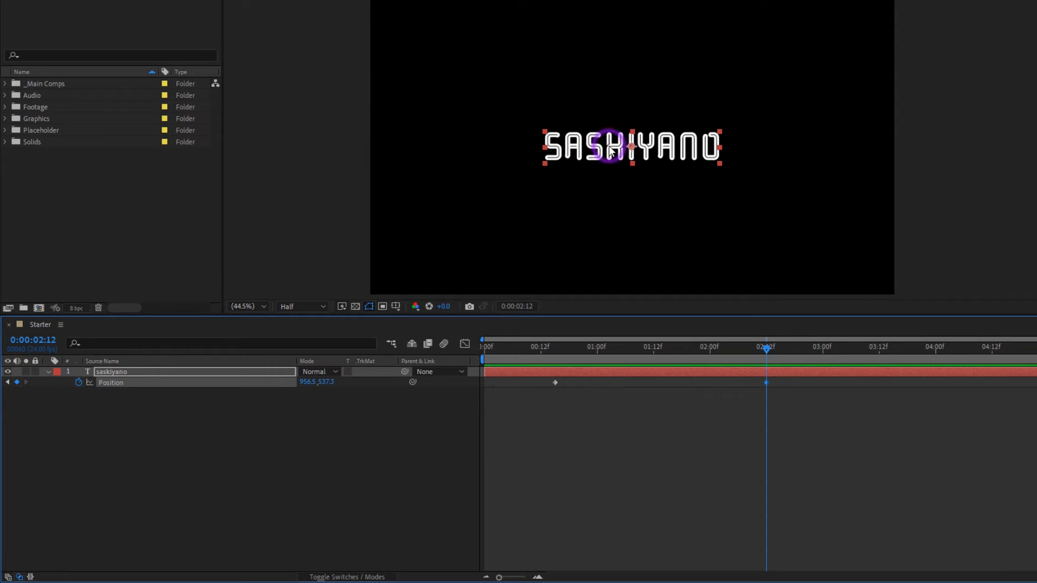
{"action": "left_click", "coordinate": [593, 161]}
{"action": "left_click_drag", "start_coordinate": [608, 156], "coordinate": [459, 276]}
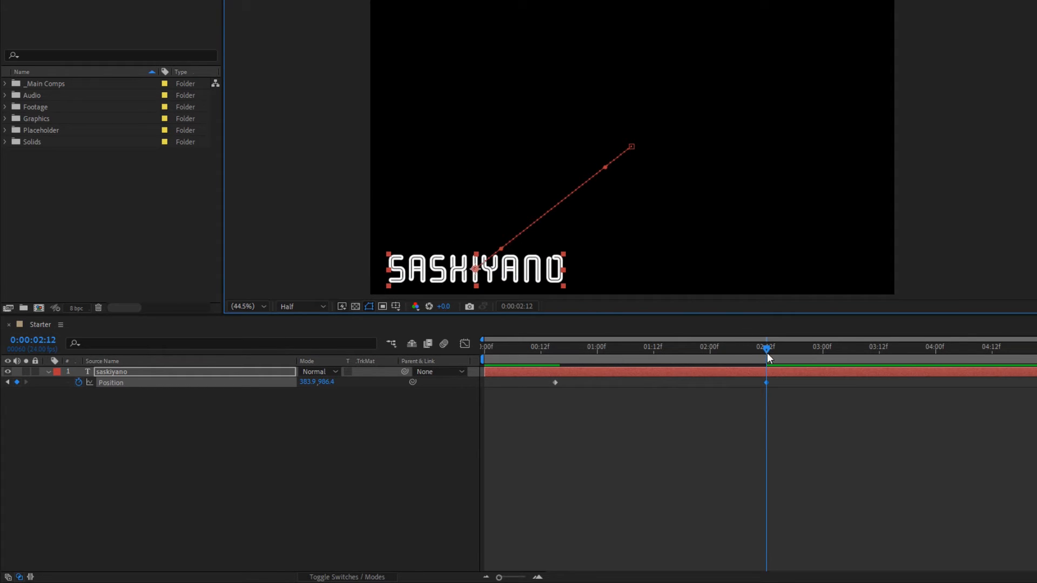
Scrub and play back the text's movement between the Position keyframes at 0:00:00:15 and 0:00:02:12
{"action": "left_click_drag", "start_coordinate": [702, 354], "coordinate": [555, 377]}
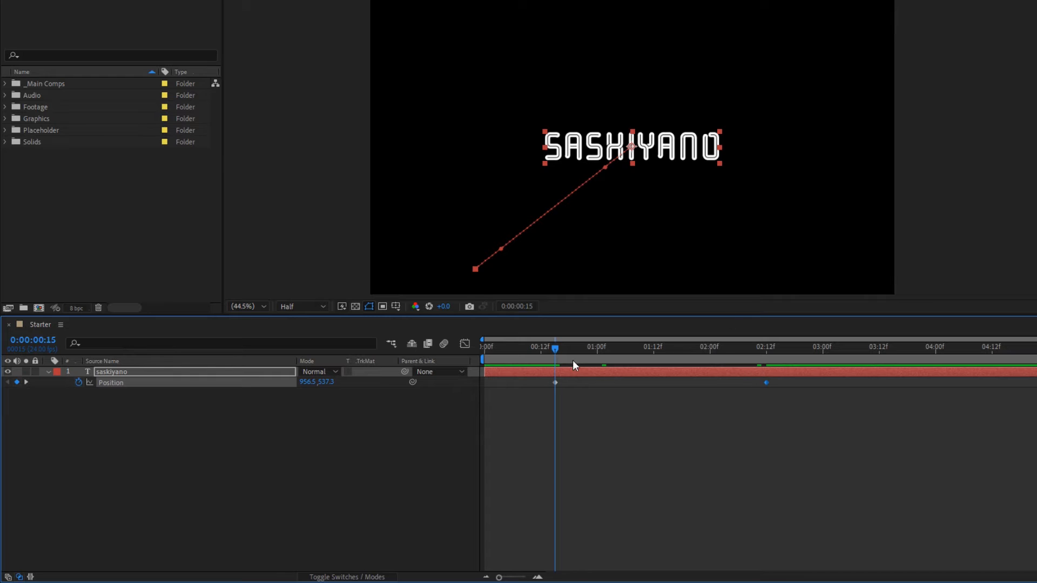
{"action": "left_click_drag", "start_coordinate": [555, 349], "coordinate": [764, 377]}
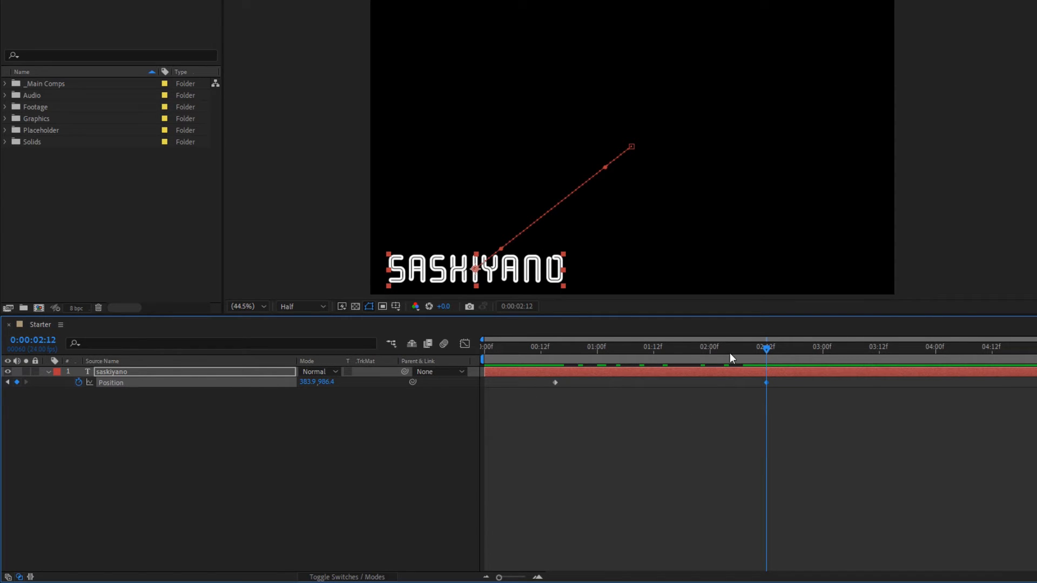
{"action": "left_click_drag", "start_coordinate": [719, 351], "coordinate": [552, 360]}
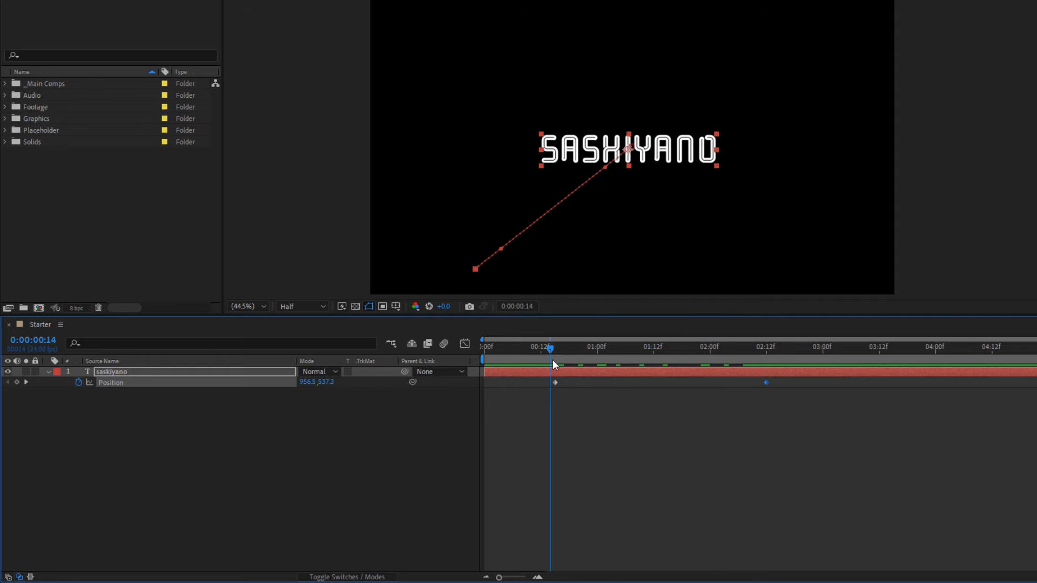
{"action": "key", "text": "space"}
{"action": "left_click_drag", "start_coordinate": [718, 381], "coordinate": [630, 371]}
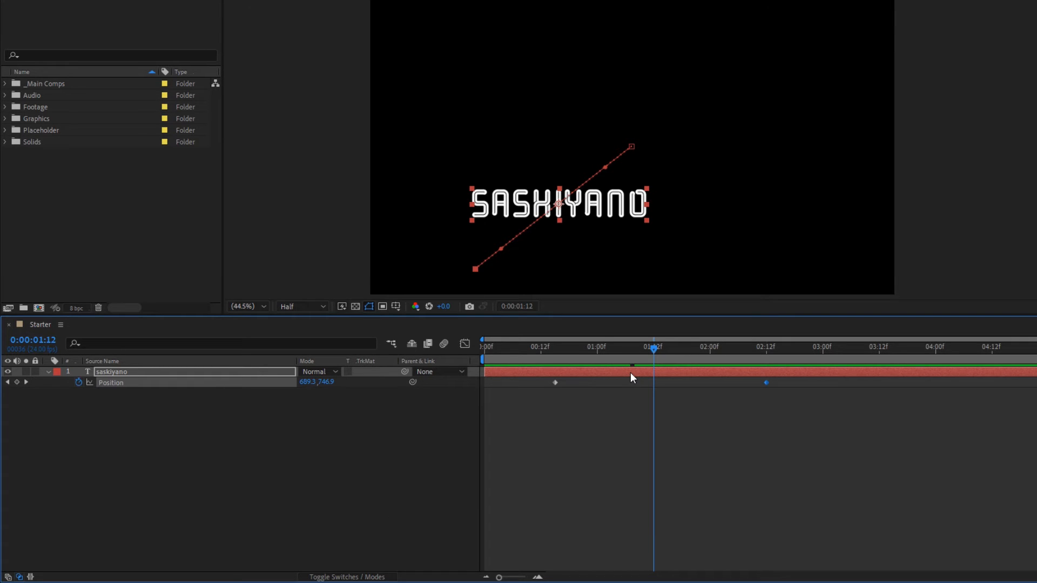
{"action": "left_click_drag", "start_coordinate": [630, 372], "coordinate": [599, 369]}
Examine the Position speed graph in the Graph Editor, with the timeline area enlarged and the whole curve selected
{"action": "left_click", "coordinate": [466, 344]}
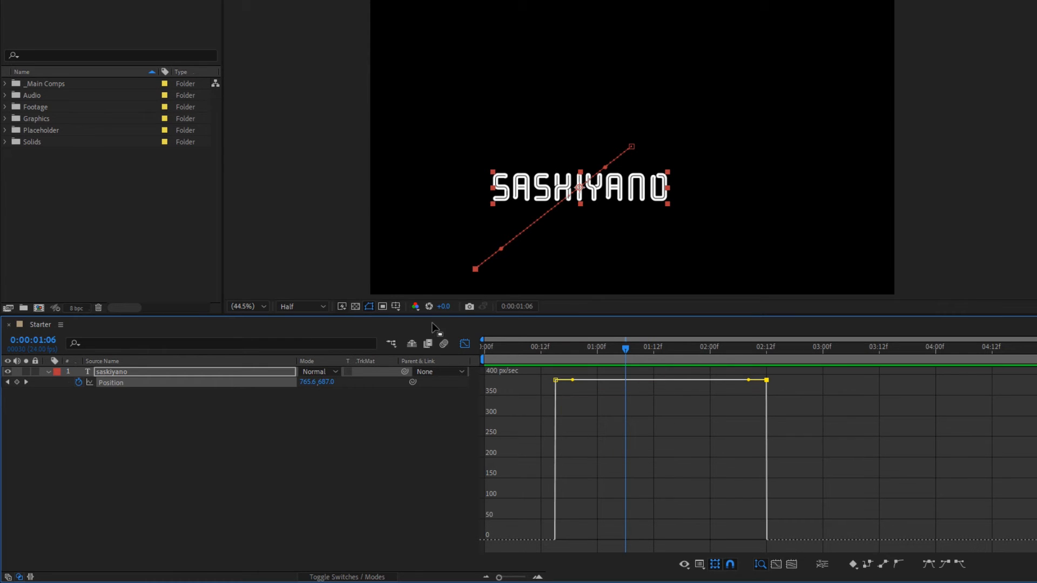
{"action": "left_click_drag", "start_coordinate": [429, 315], "coordinate": [432, 286]}
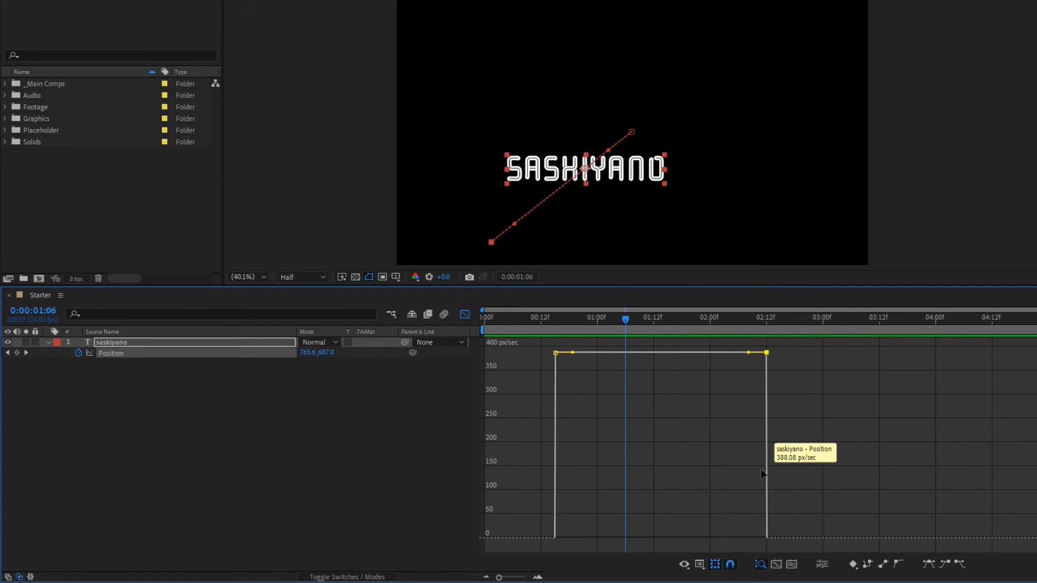
{"action": "left_click", "coordinate": [699, 565]}
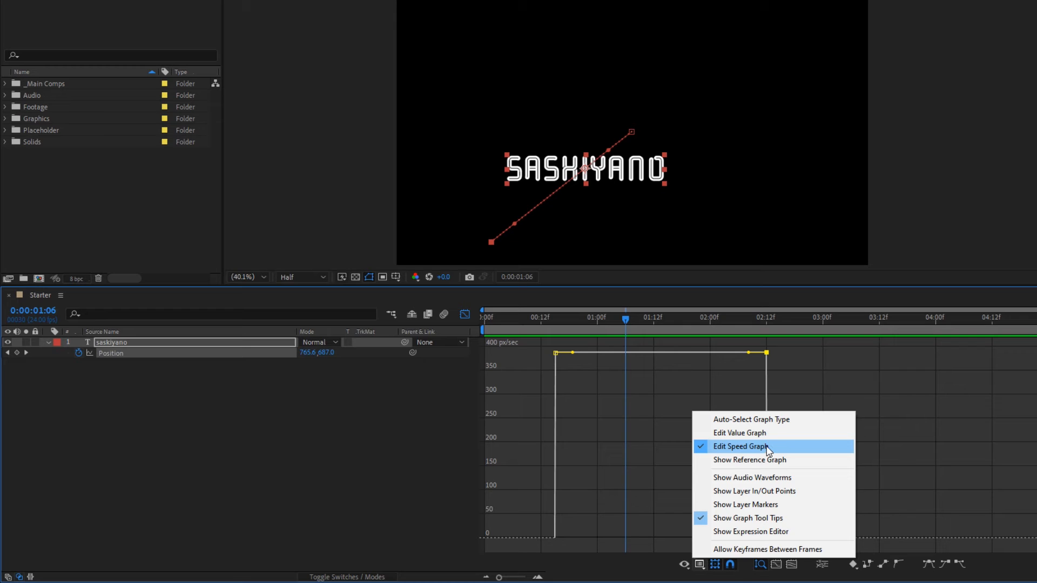
{"action": "key", "text": "Escape"}
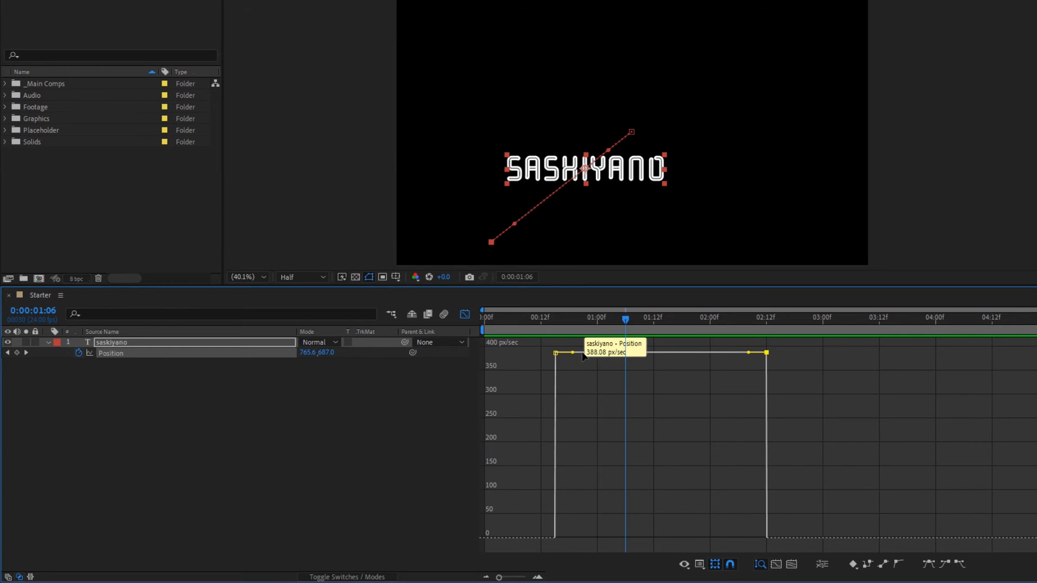
{"action": "left_click", "coordinate": [650, 352]}
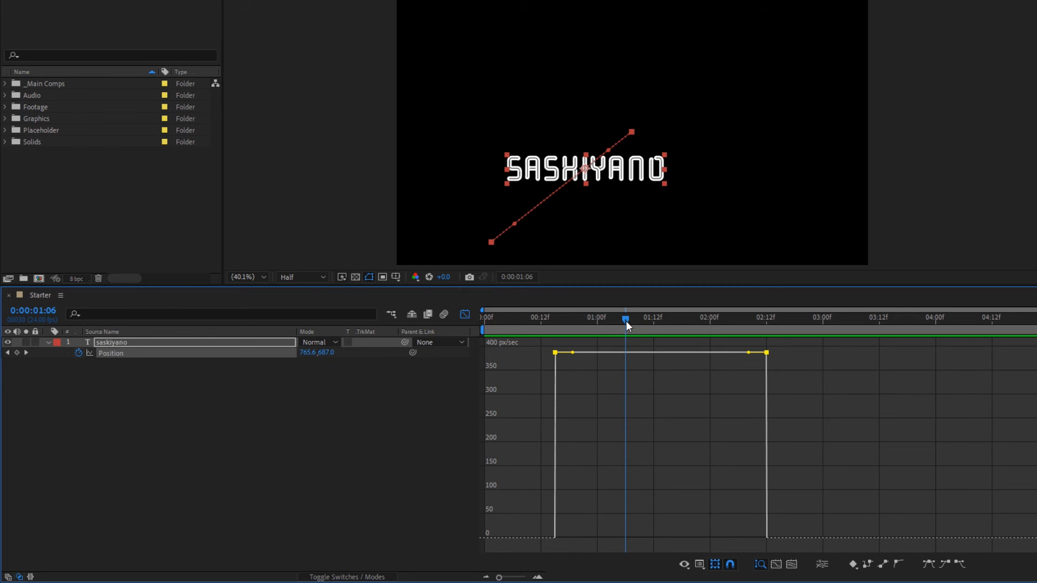
{"action": "left_click_drag", "start_coordinate": [627, 320], "coordinate": [822, 386]}
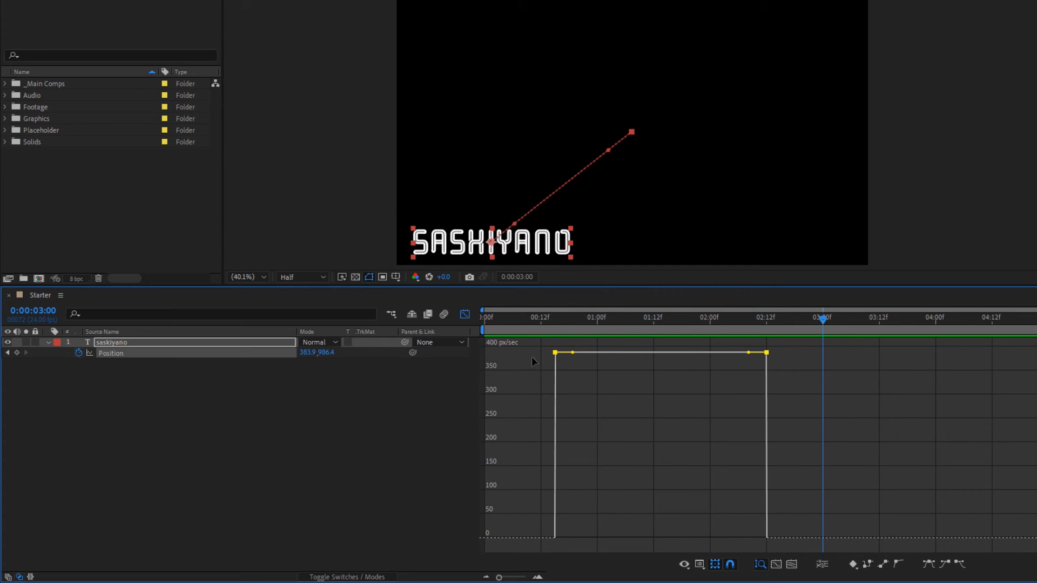
Close the Graph Editor and play back the text movement from 0:00:00:06
{"action": "left_click", "coordinate": [464, 312]}
{"action": "left_click_drag", "start_coordinate": [823, 322], "coordinate": [494, 320]}
{"action": "left_click_drag", "start_coordinate": [582, 330], "coordinate": [794, 343]}
{"action": "left_click_drag", "start_coordinate": [650, 346], "coordinate": [625, 396]}
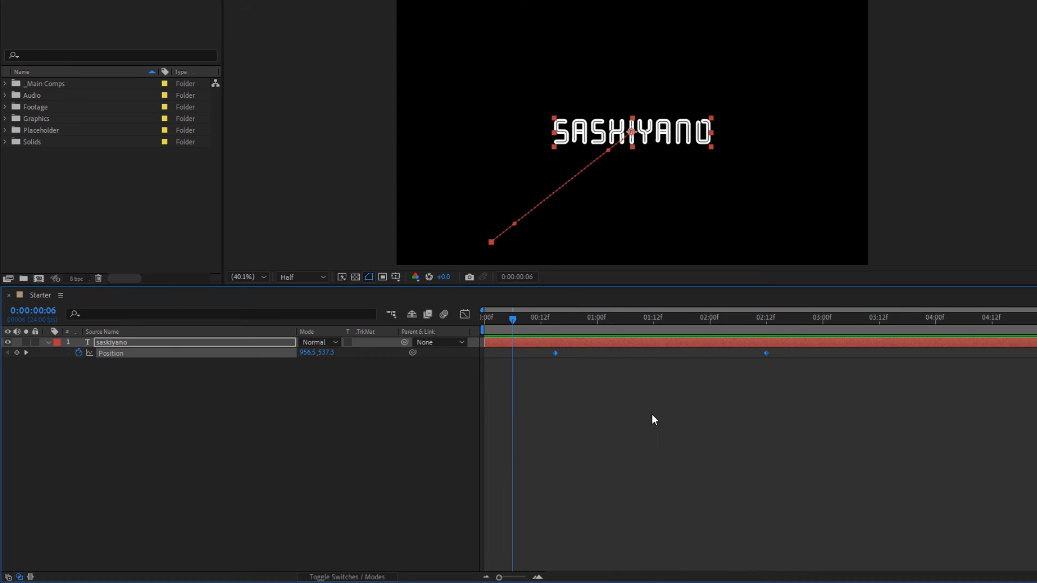
{"action": "key", "text": "space"}
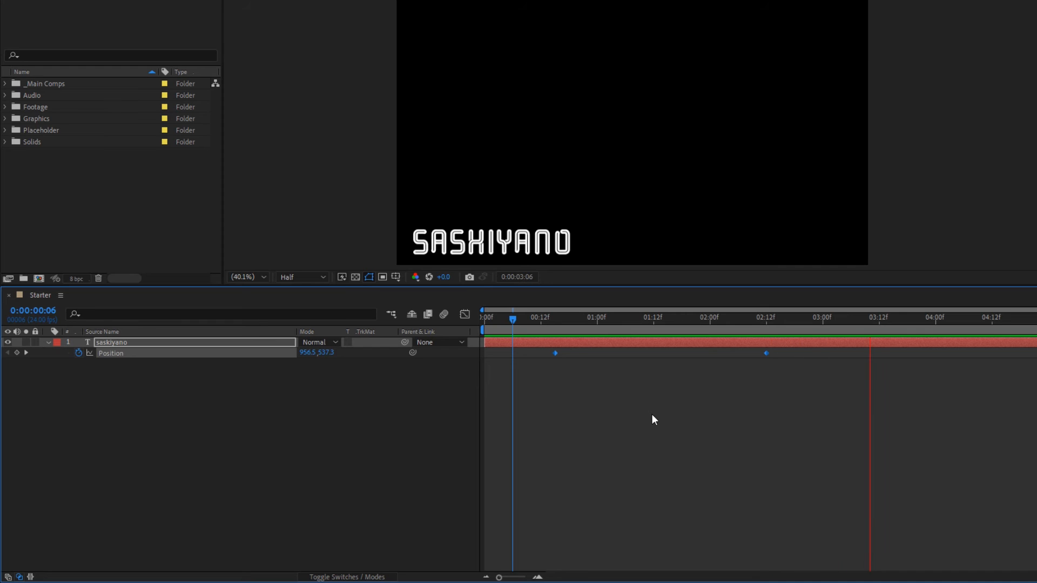
{"action": "key", "text": "space"}
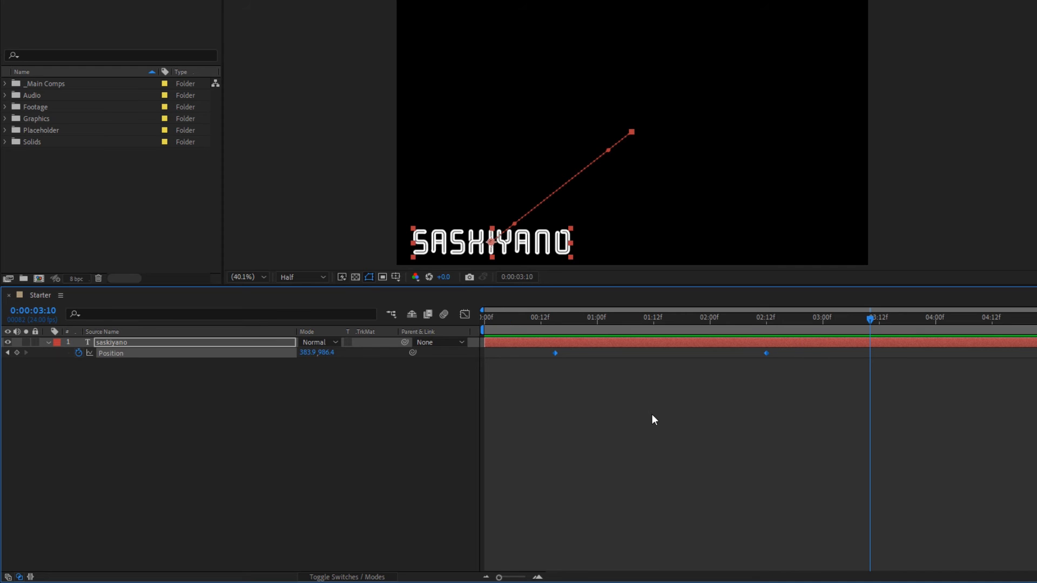
Move the second Position keyframe earlier to just before 0:00:02:00 and play back the faster movement from the start
{"action": "left_click", "coordinate": [766, 354]}
{"action": "left_click_drag", "start_coordinate": [766, 353], "coordinate": [701, 355]}
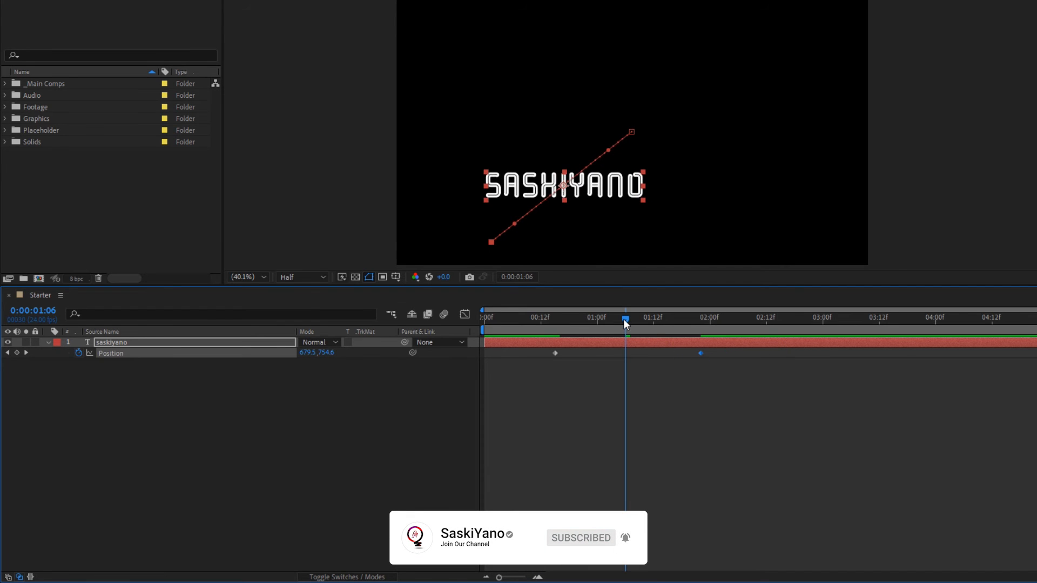
{"action": "left_click_drag", "start_coordinate": [625, 319], "coordinate": [458, 319]}
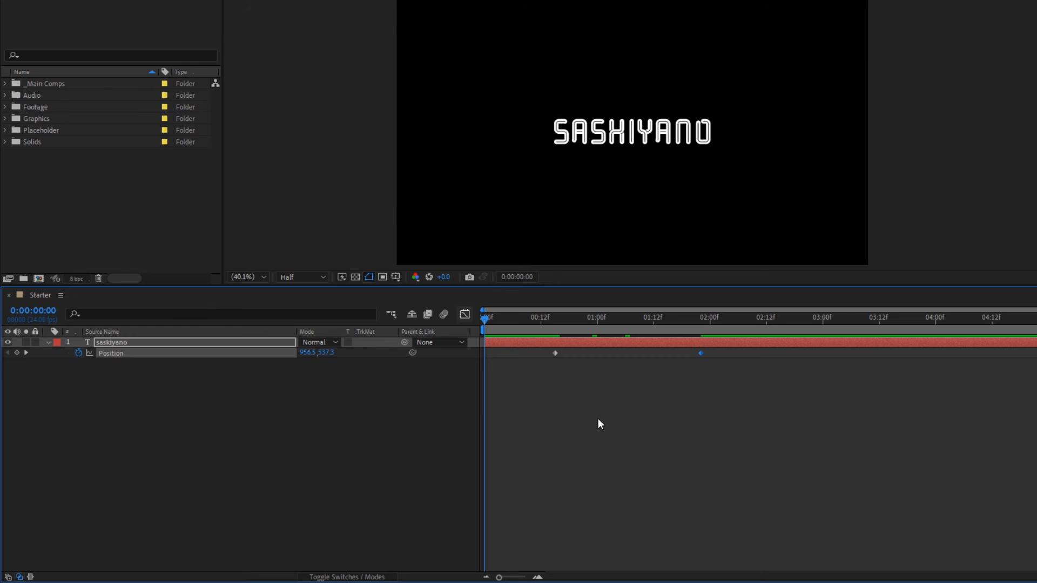
{"action": "key", "text": "space"}
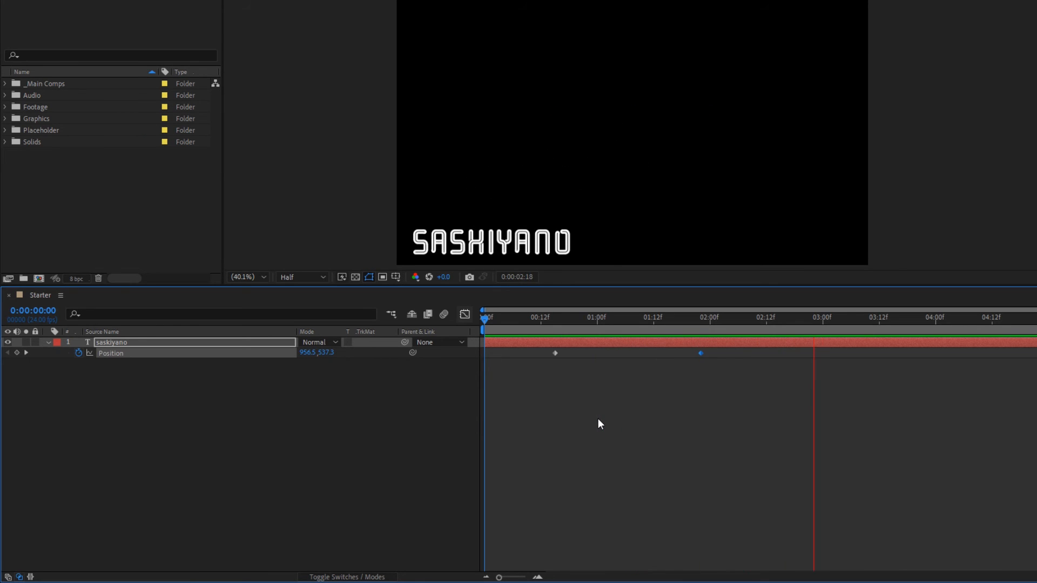
{"action": "key", "text": "space"}
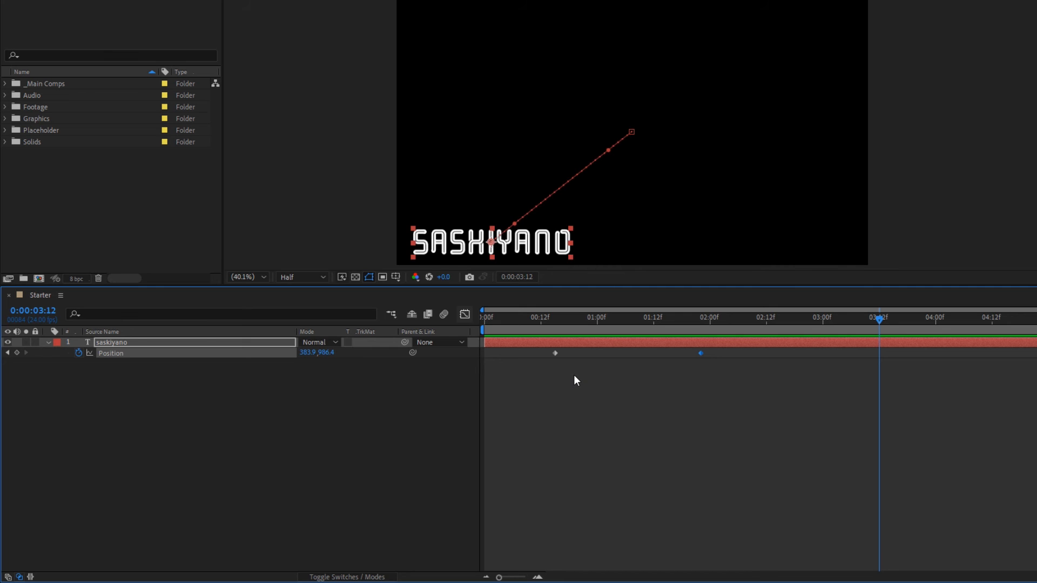
Scrub through the text's faster movement between the two Position keyframes, ending past the second one with the layer deselected
{"action": "left_click", "coordinate": [526, 324]}
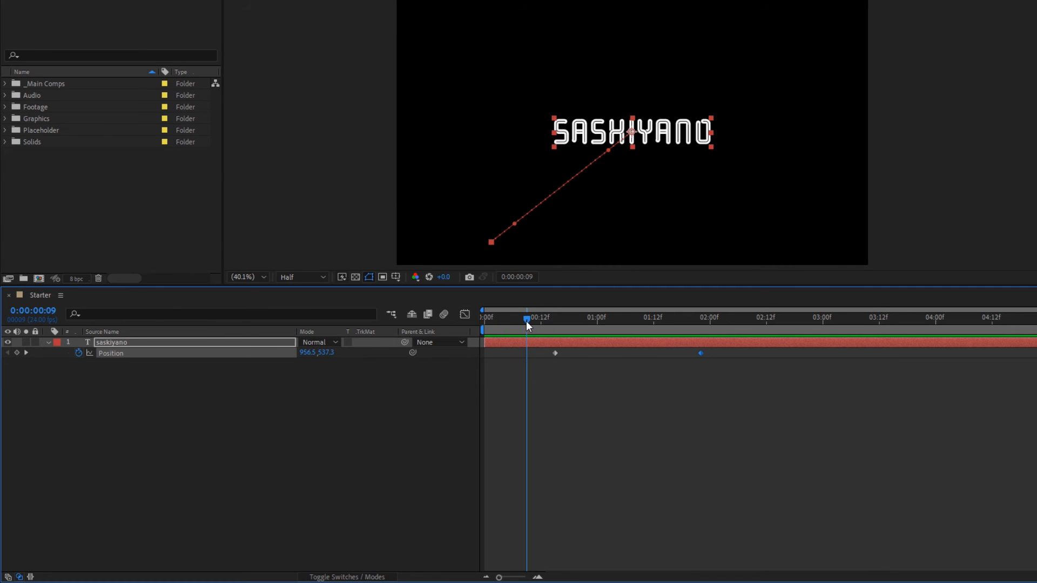
{"action": "left_click_drag", "start_coordinate": [528, 324], "coordinate": [759, 350]}
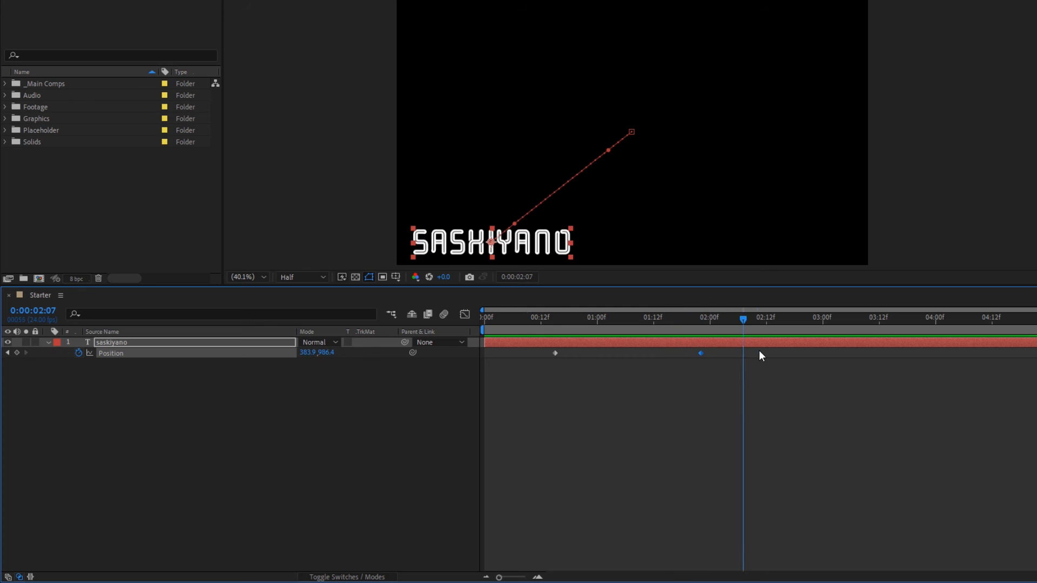
{"action": "left_click", "coordinate": [717, 405]}
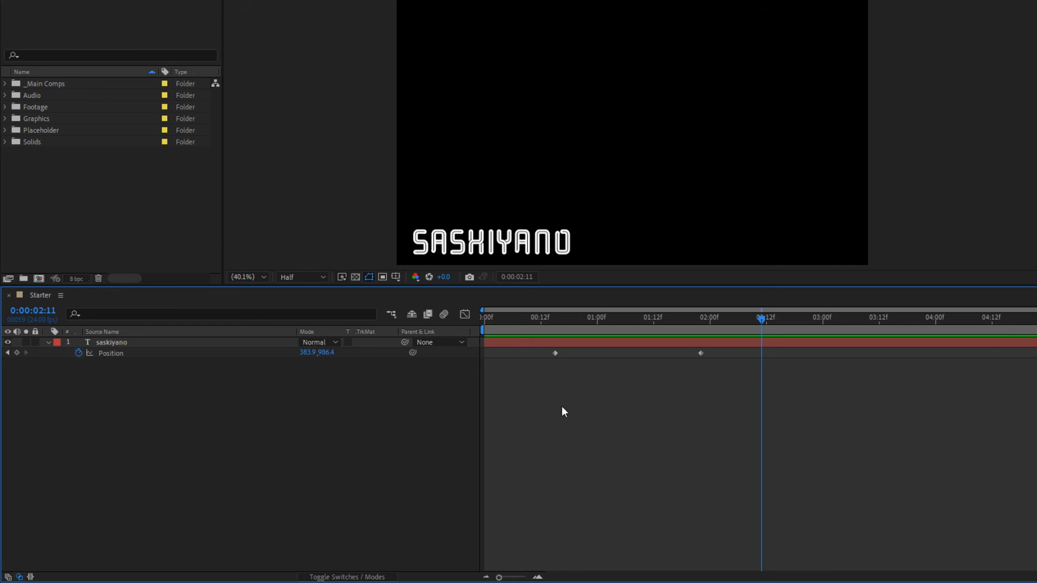
Reveal all Transform properties of the saskiyano layer and add Scale, Rotation and Opacity keyframes at 0:00:00:15
{"action": "left_click", "coordinate": [47, 342]}
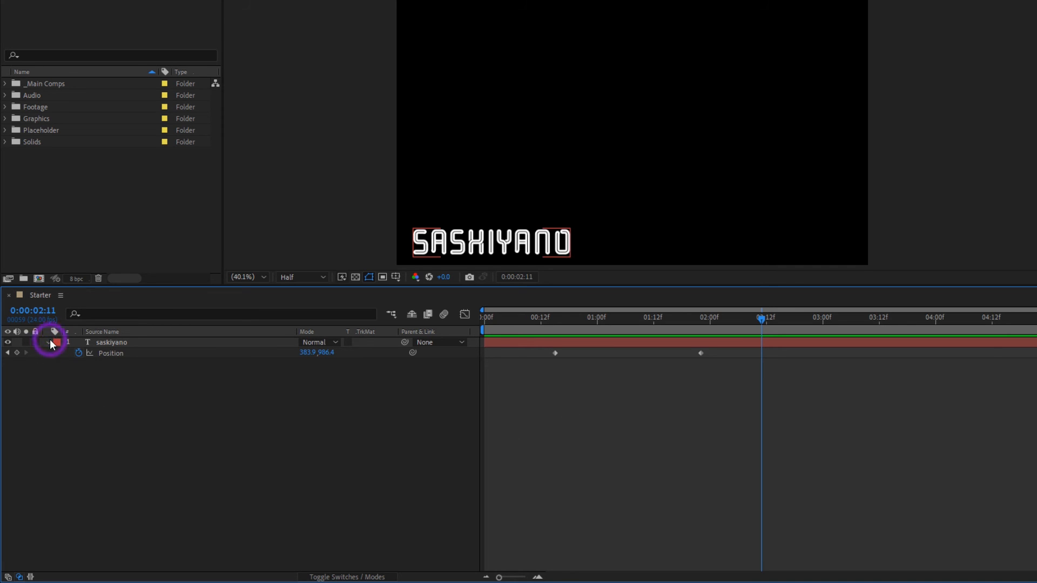
{"action": "left_click", "coordinate": [49, 339]}
{"action": "left_click", "coordinate": [50, 342]}
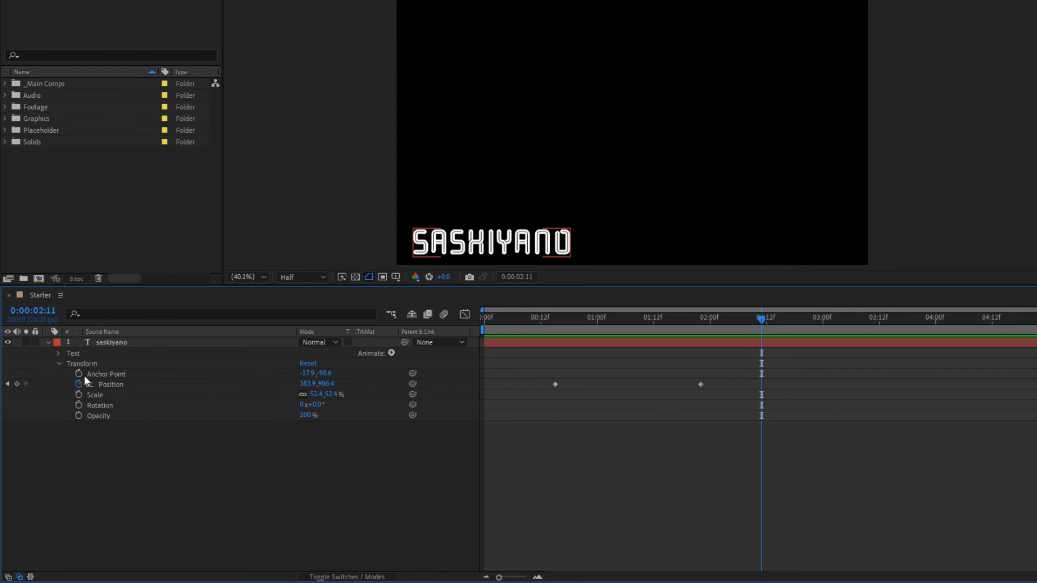
{"action": "left_click", "coordinate": [157, 436]}
{"action": "left_click_drag", "start_coordinate": [761, 321], "coordinate": [556, 329]}
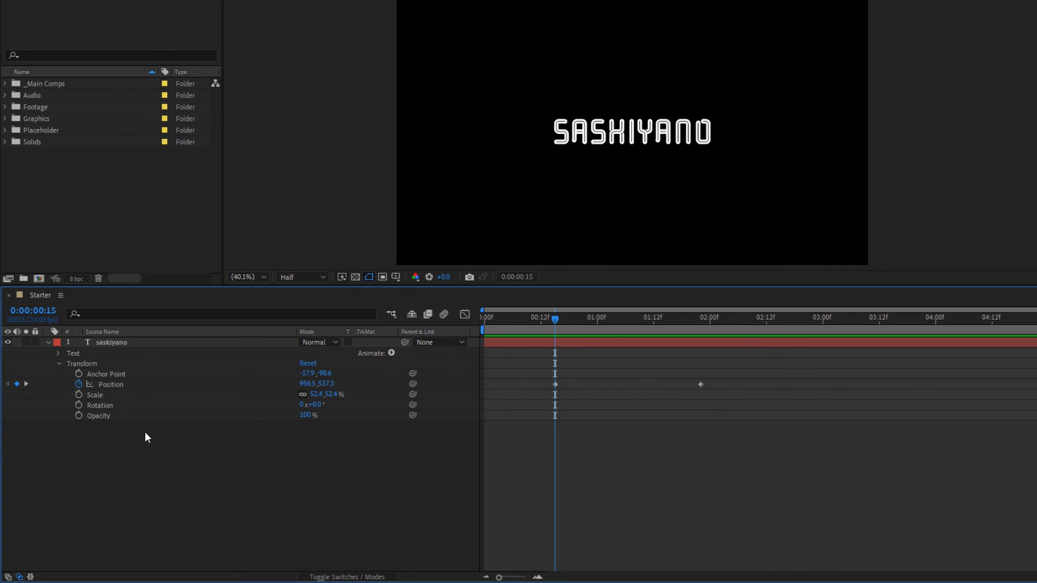
{"action": "left_click", "coordinate": [79, 394]}
{"action": "left_click", "coordinate": [79, 405]}
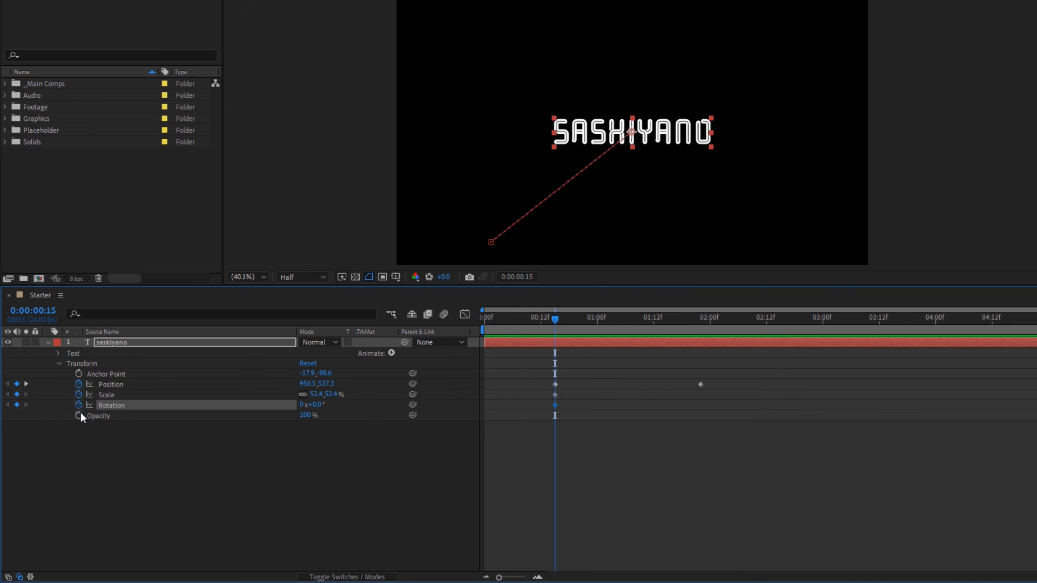
{"action": "left_click", "coordinate": [79, 416]}
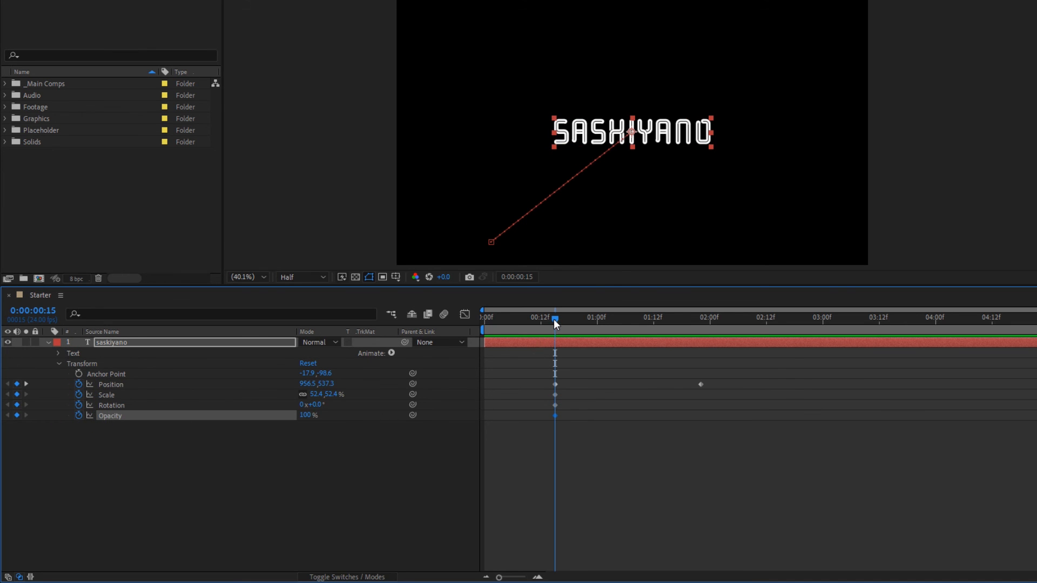
At the second Position keyframe's time, enlarge the text, rotate it and lower its opacity to create matching end keyframes
{"action": "left_click_drag", "start_coordinate": [554, 319], "coordinate": [701, 336]}
{"action": "left_click_drag", "start_coordinate": [312, 384], "coordinate": [394, 388]}
{"action": "mouse_move", "coordinate": [310, 405]}
{"action": "left_mouse_down"}
{"action": "mouse_move", "coordinate": [350, 402]}
{"action": "mouse_move", "coordinate": [301, 415]}
{"action": "left_mouse_up"}
Play back the combined position, scale, rotation and opacity animation from 0:00:00:00
{"action": "left_click_drag", "start_coordinate": [700, 323], "coordinate": [440, 353]}
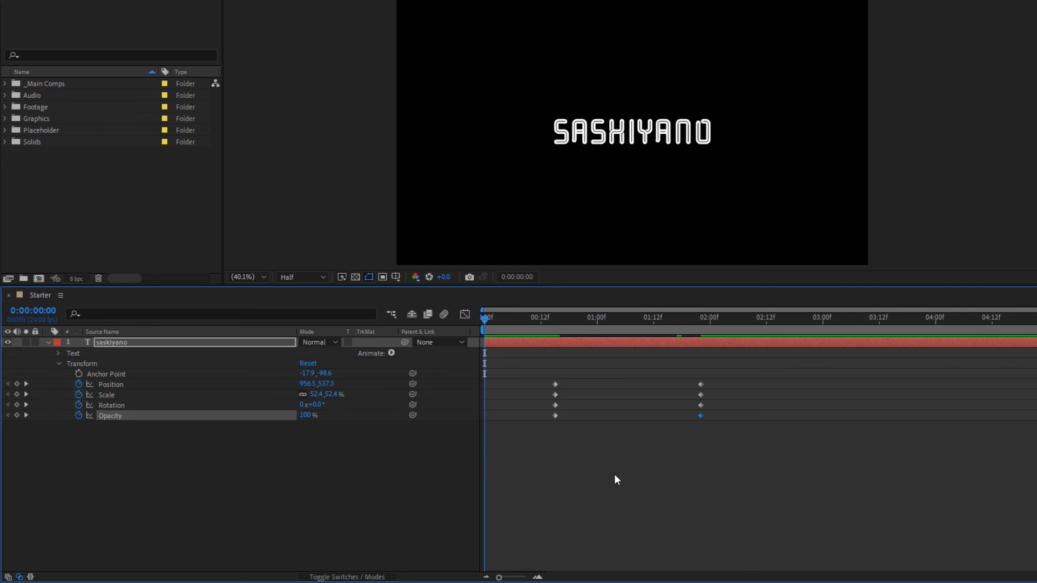
{"action": "key", "text": "space"}
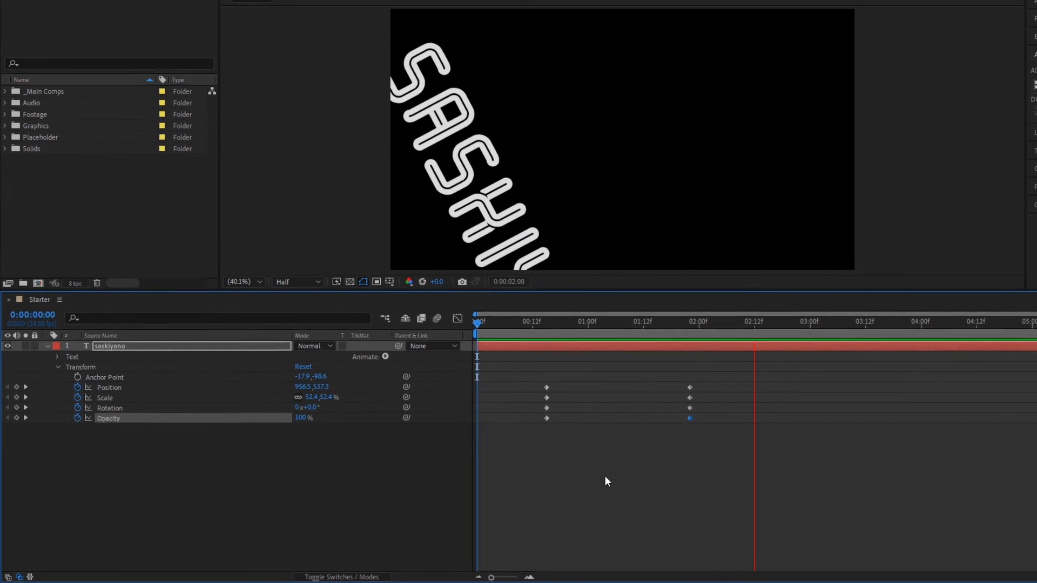
{"action": "key", "text": "space"}
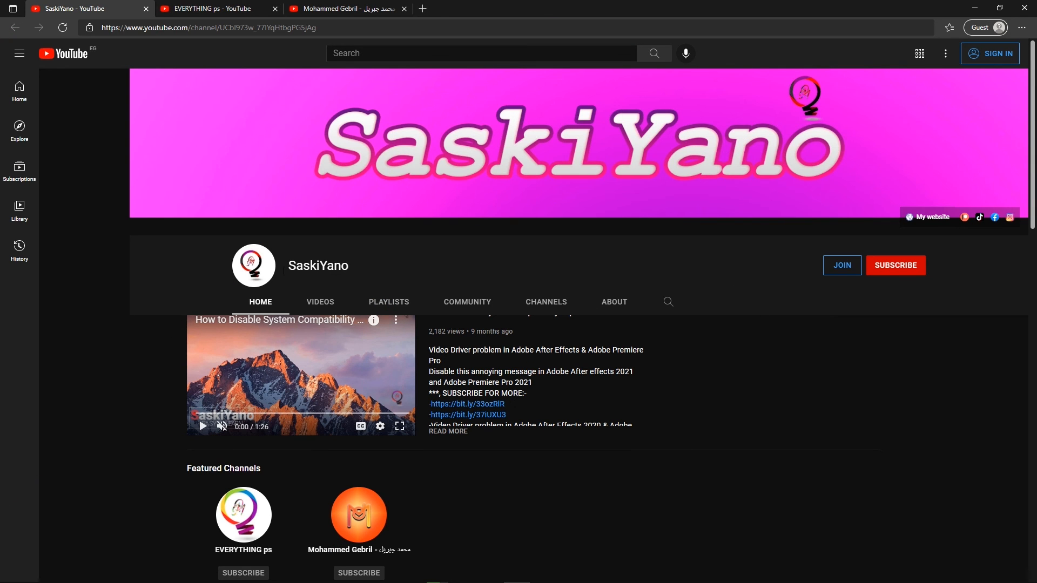
In the browser, look through the SaskiYano YouTube channel's home page and its created playlists
{"action": "scroll", "coordinate": [668, 344], "scroll_direction": "down", "scroll_amount": 7}
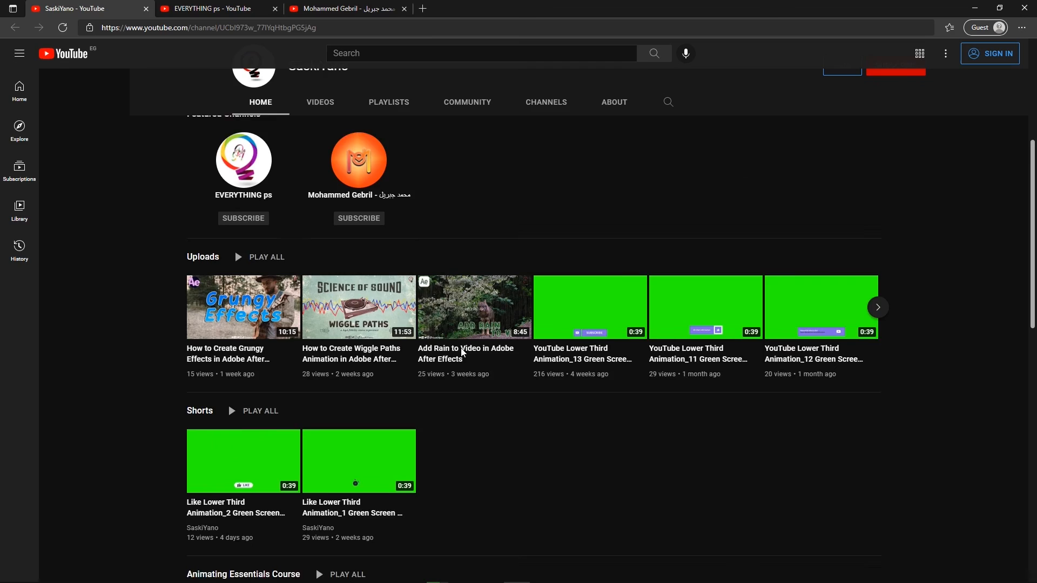
{"action": "scroll", "coordinate": [525, 382], "scroll_direction": "down", "scroll_amount": 10}
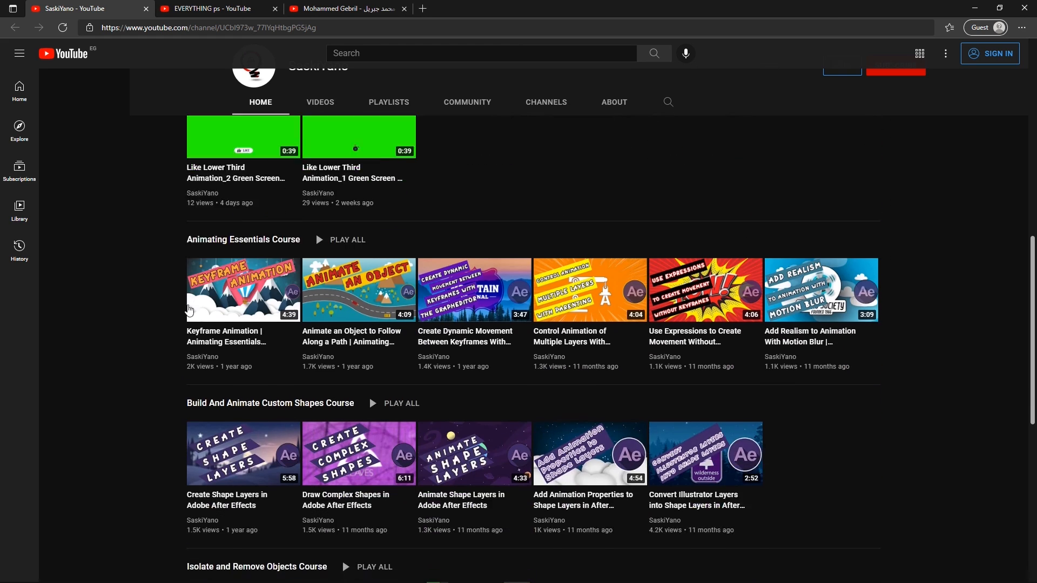
{"action": "scroll", "coordinate": [198, 331], "scroll_direction": "up", "scroll_amount": 15}
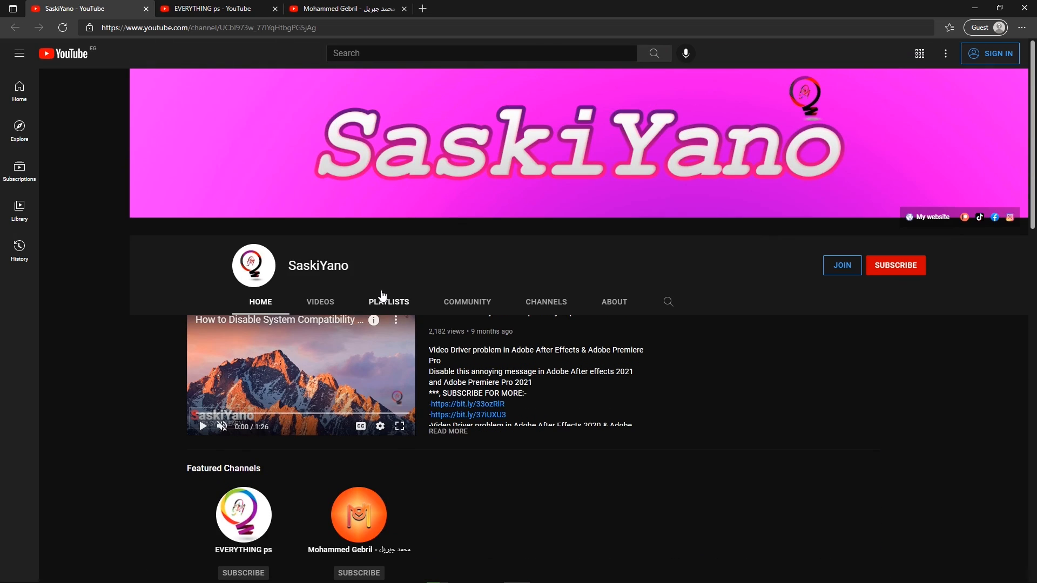
{"action": "left_click", "coordinate": [388, 301]}
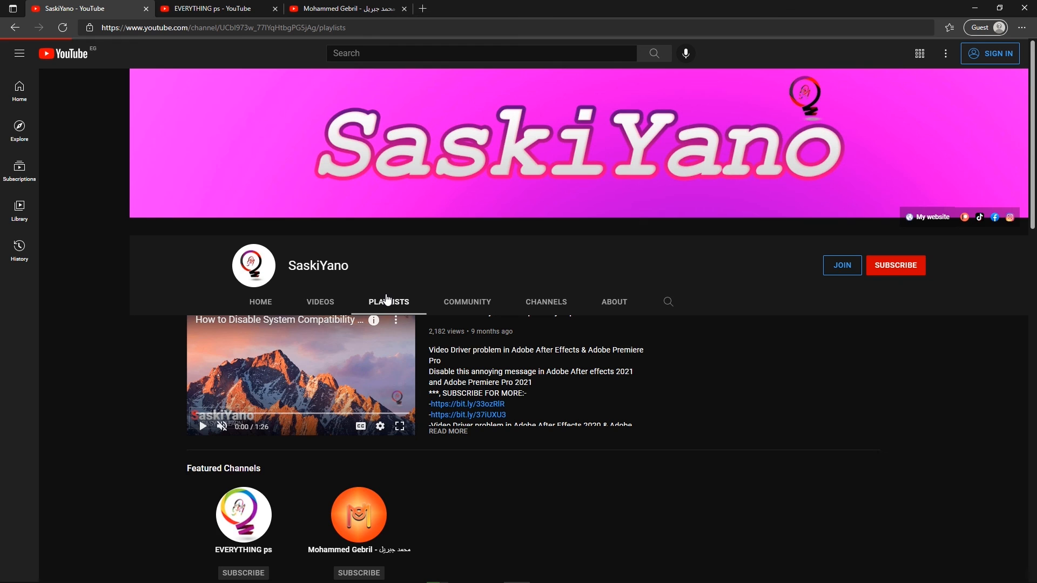
{"action": "scroll", "coordinate": [151, 369], "scroll_direction": "down", "scroll_amount": 4}
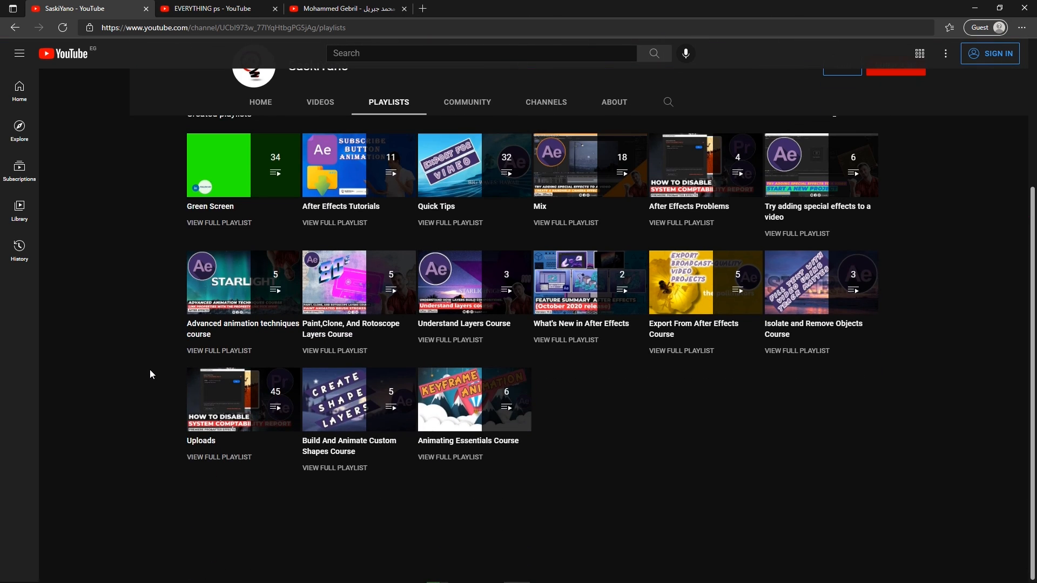